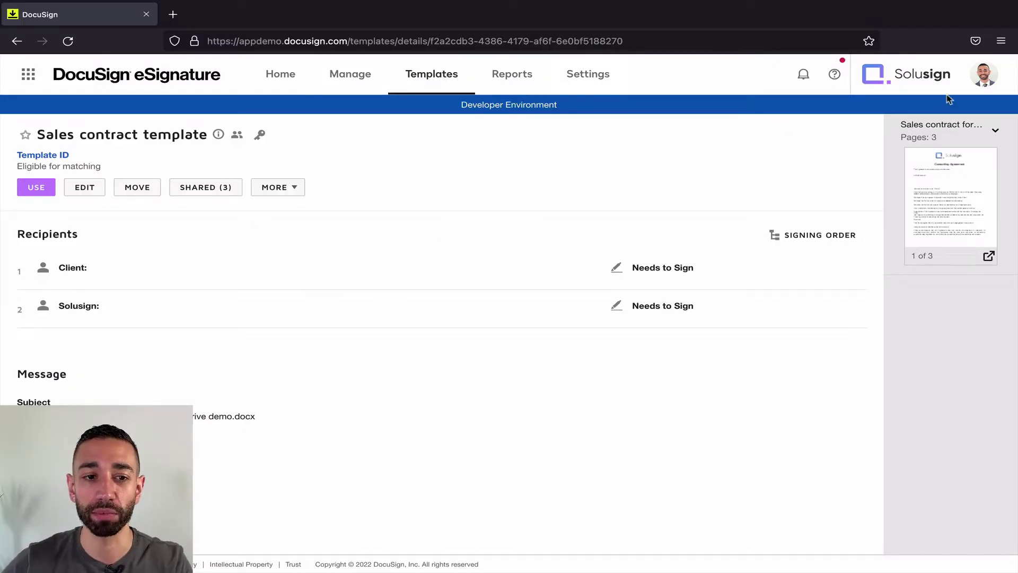
Step: Open the Sales contract template's details from the templates shared with you
left_click(990, 81)
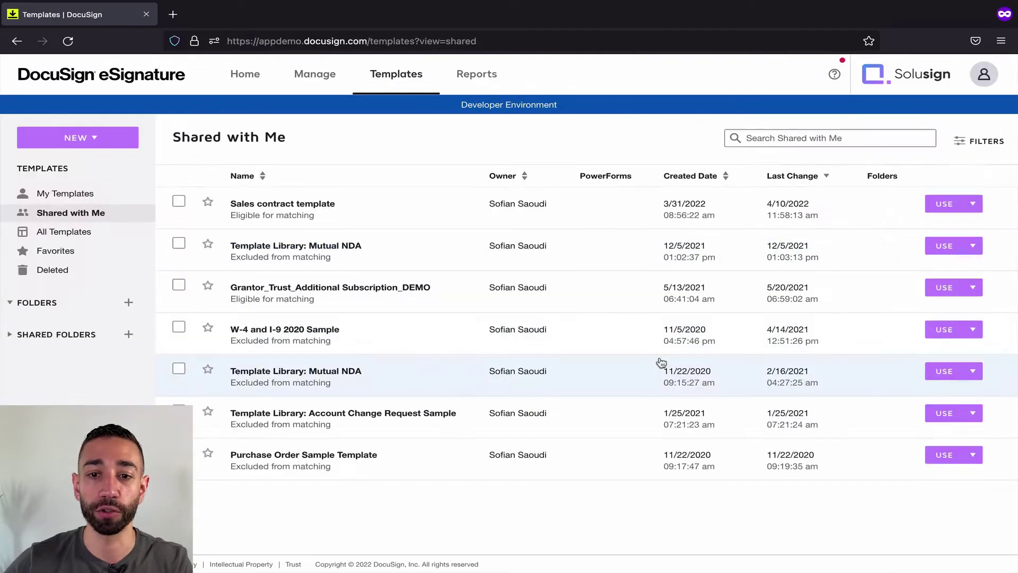
left_click(300, 205)
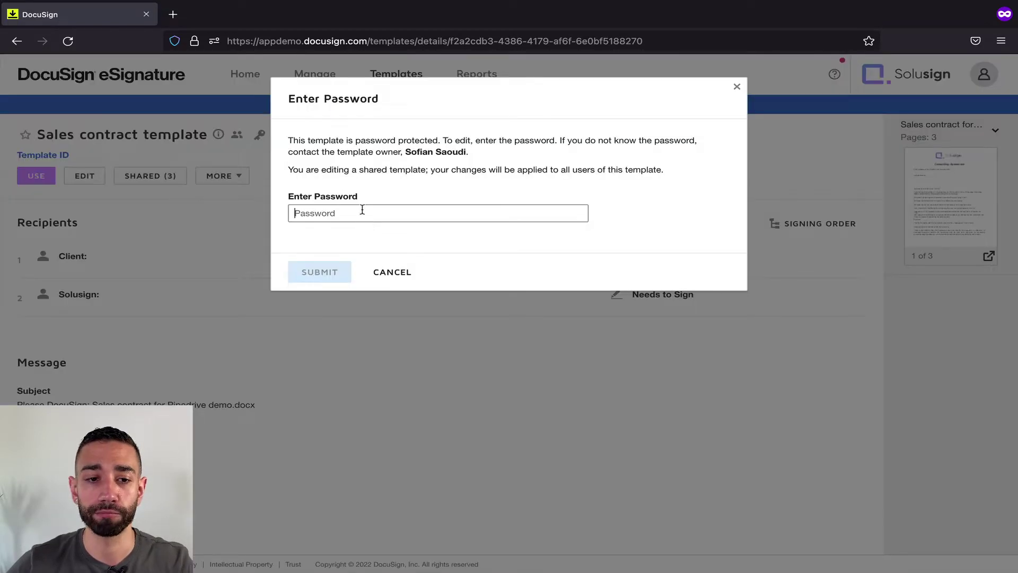
Step: Cancel the template's Enter Password prompt without entering a password, returning to its details
left_click(362, 211)
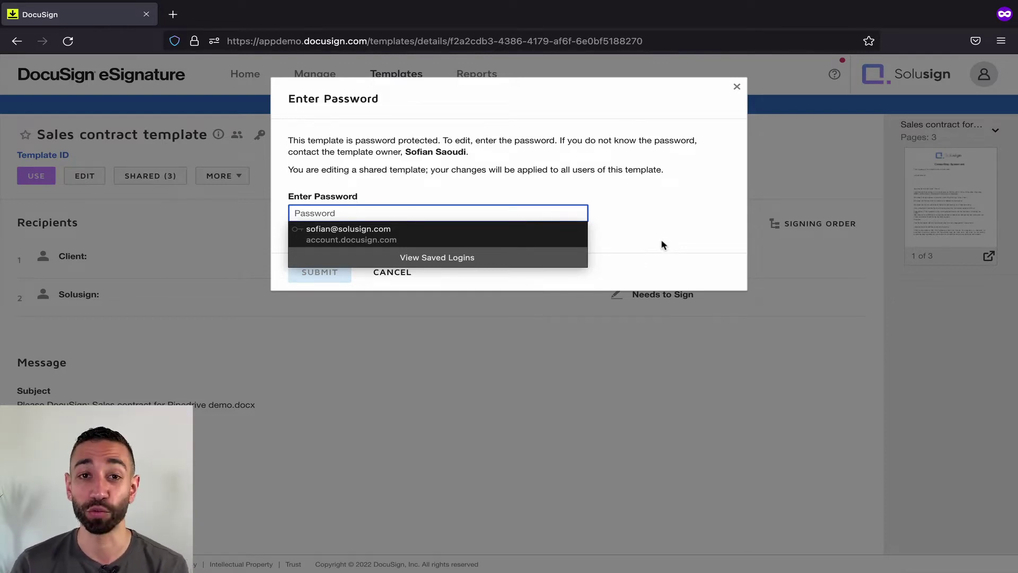
left_click(662, 245)
left_click(373, 214)
left_click(581, 207)
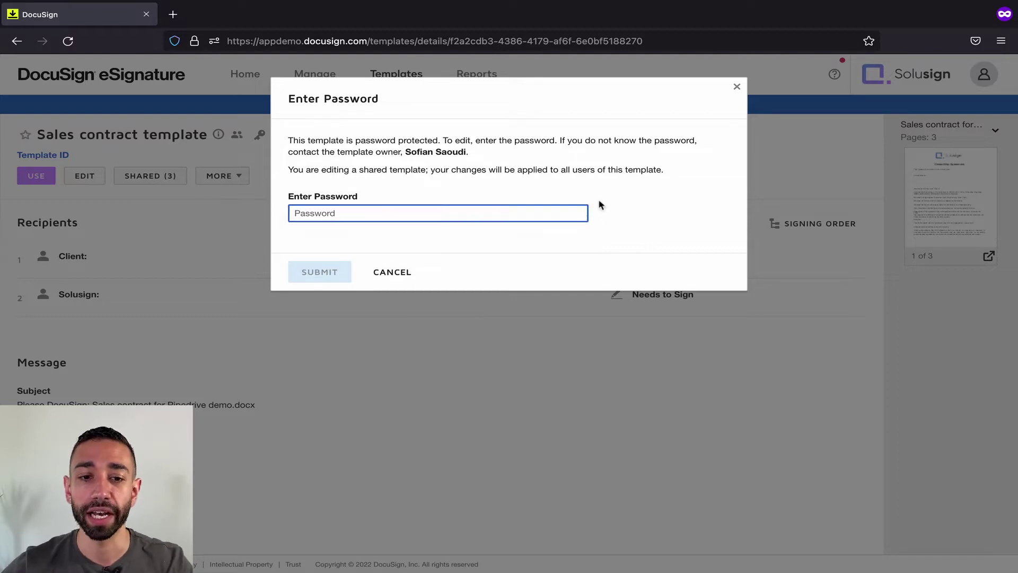
left_click(555, 207)
left_click(392, 272)
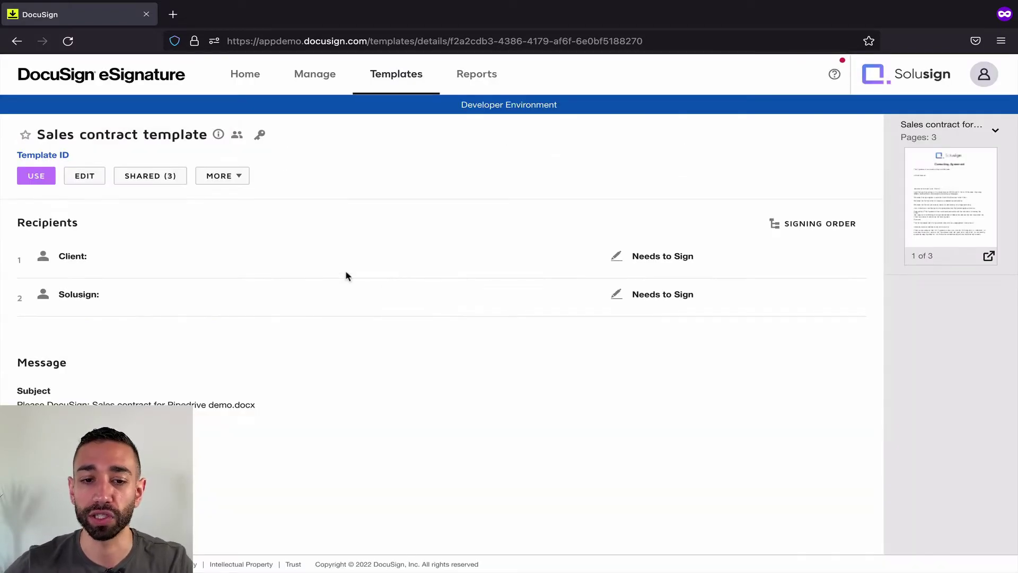
Step: Start an envelope from the template and delete its Solusign recipient
left_click(36, 176)
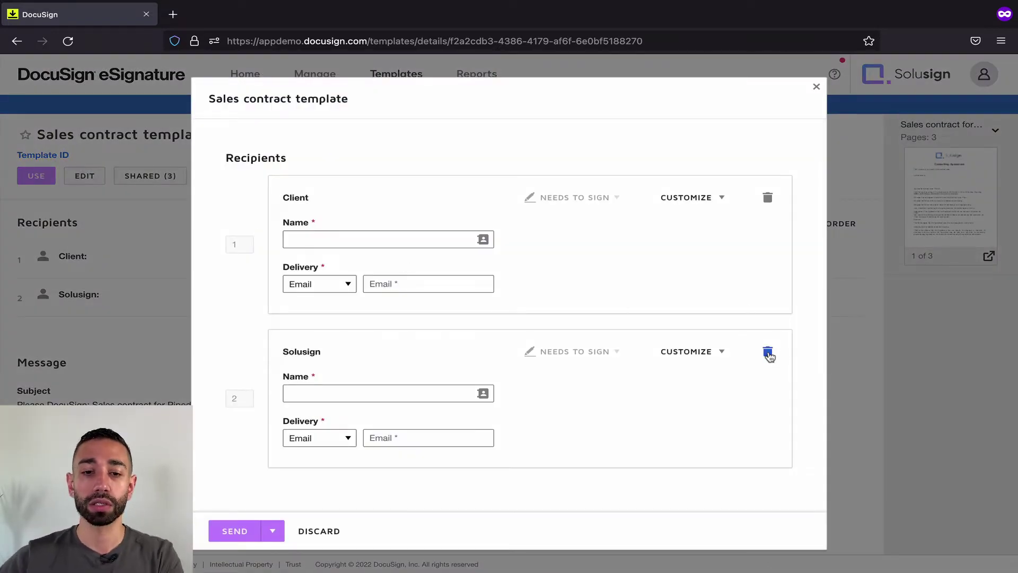
left_click(767, 351)
left_click(421, 212)
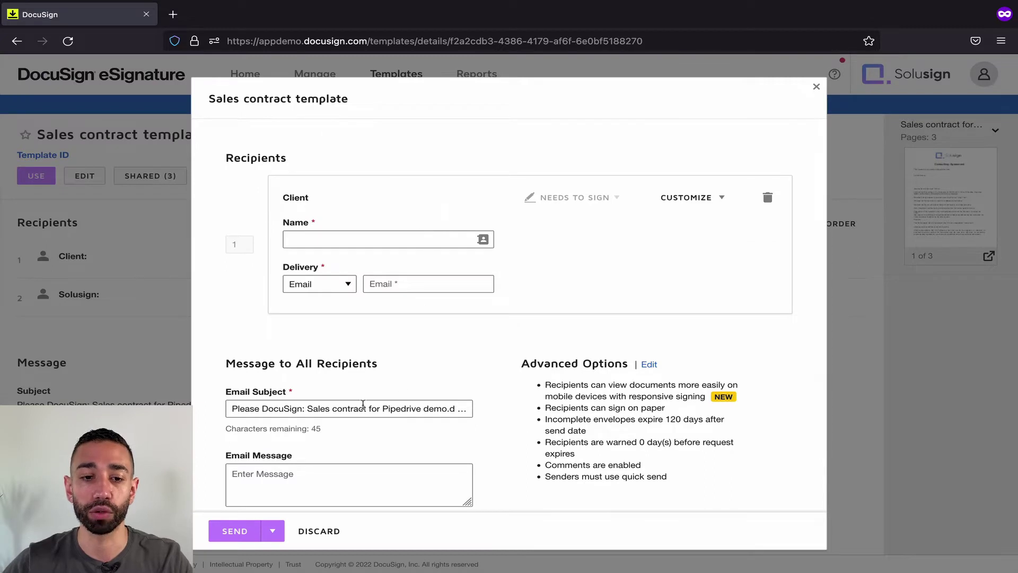
Step: Delete part of the email subject text
left_click_drag(310, 408, 406, 411)
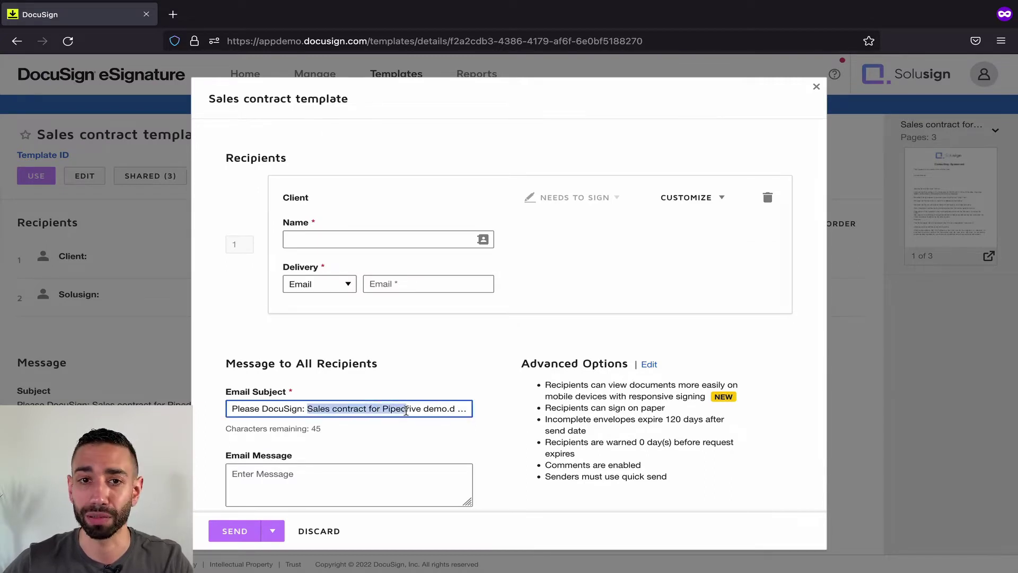
key("BackSpace")
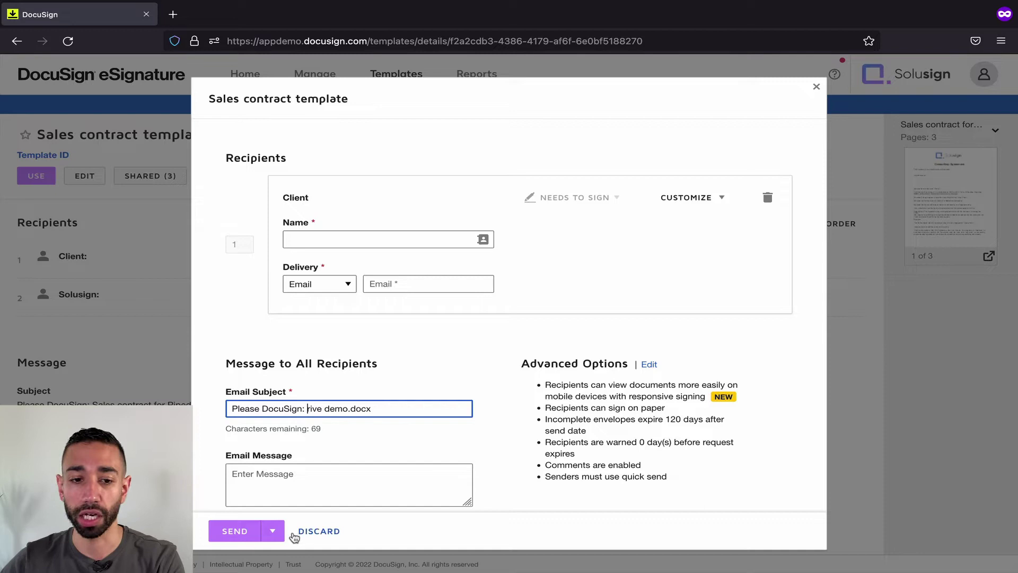
scroll(477, 387, "down", 2)
scroll(439, 364, "up", 2)
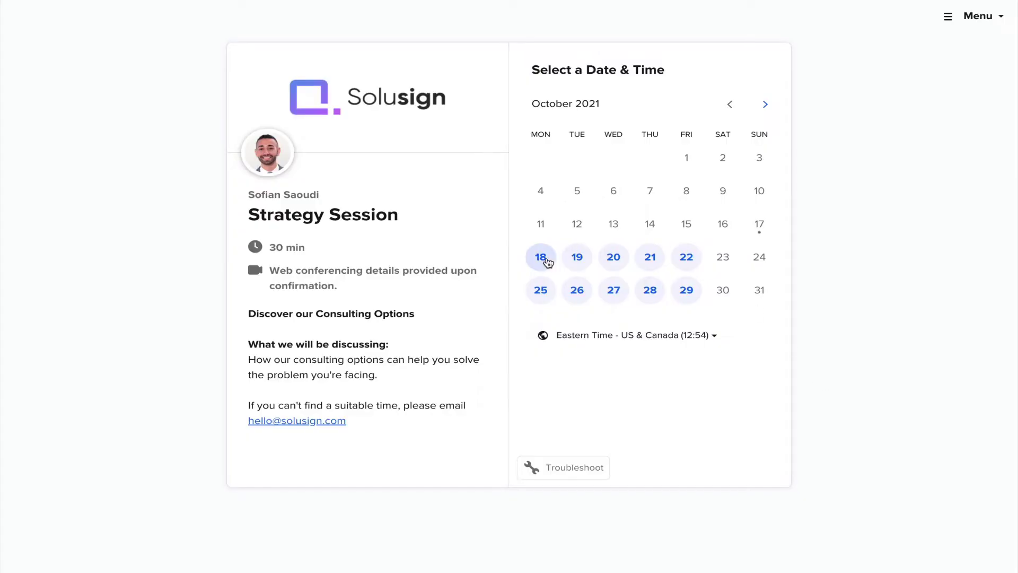
Step: Select Monday, October 18 on the Strategy Session calendar to see its time slots
left_click(546, 260)
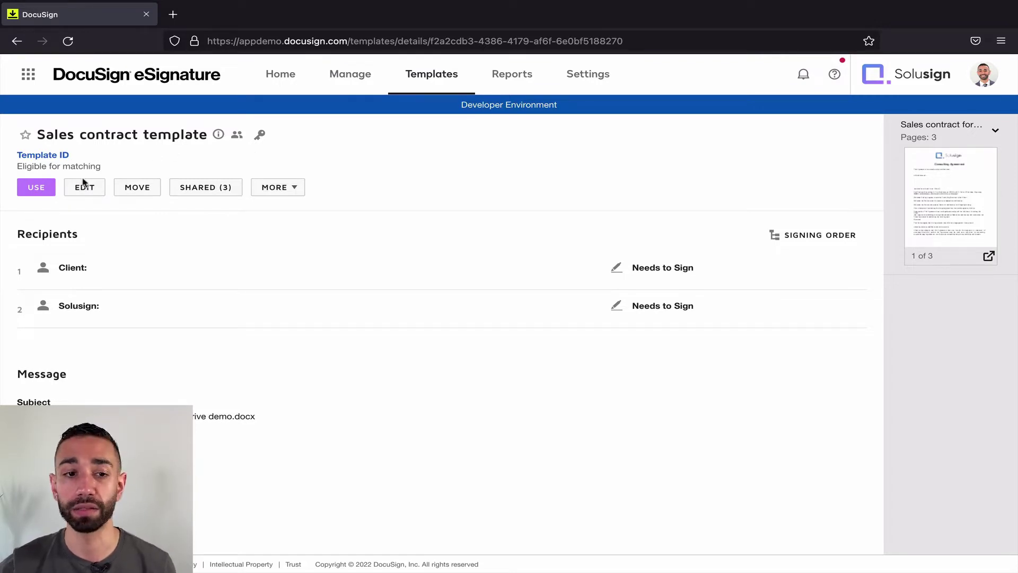
Step: In the template's Advanced Options, tick then untick 'Don't allow senders to edit, add, or remove recipients'
left_click(85, 189)
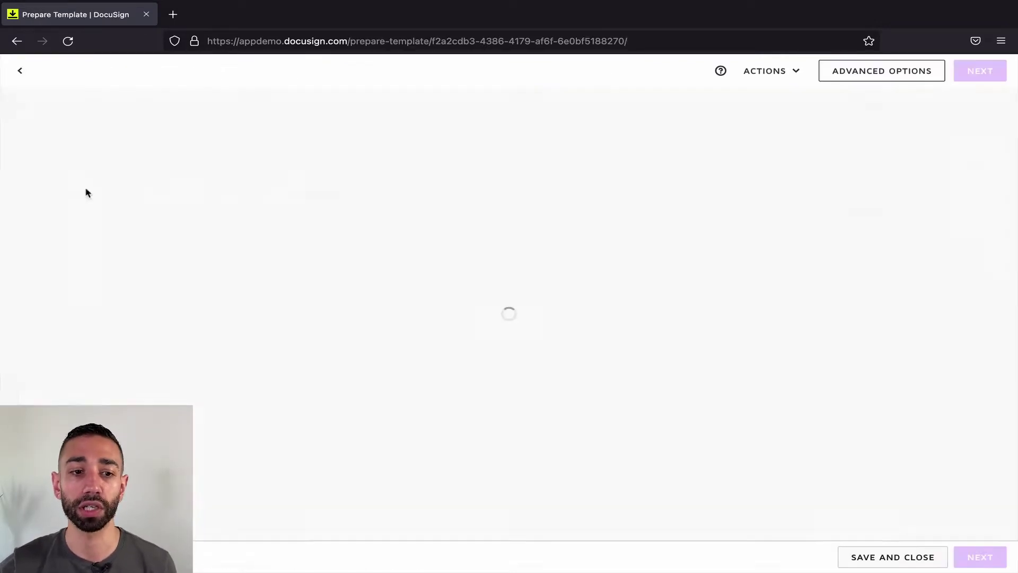
left_click(890, 78)
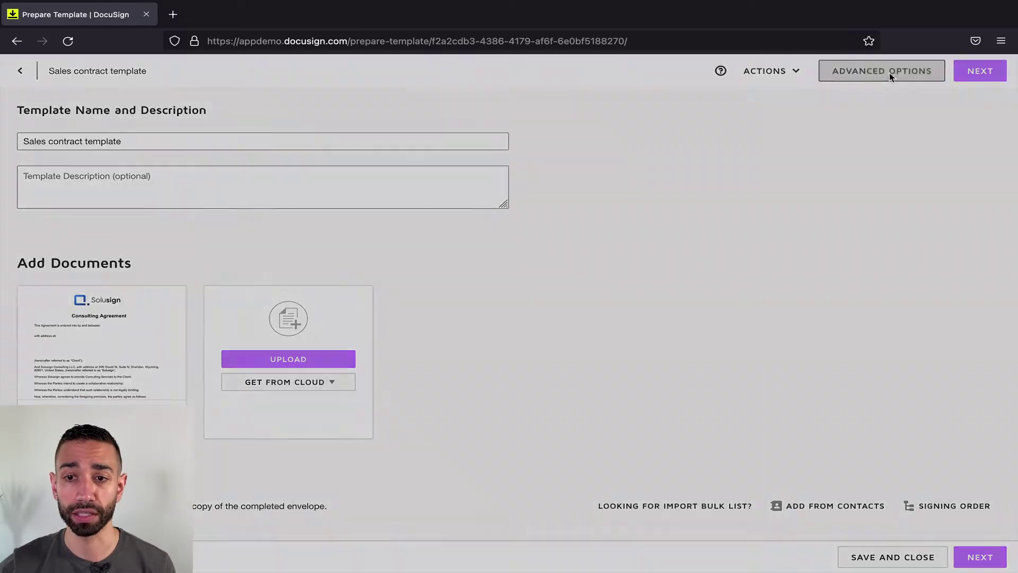
scroll(419, 371, "down", 6)
scroll(419, 388, "down", 5)
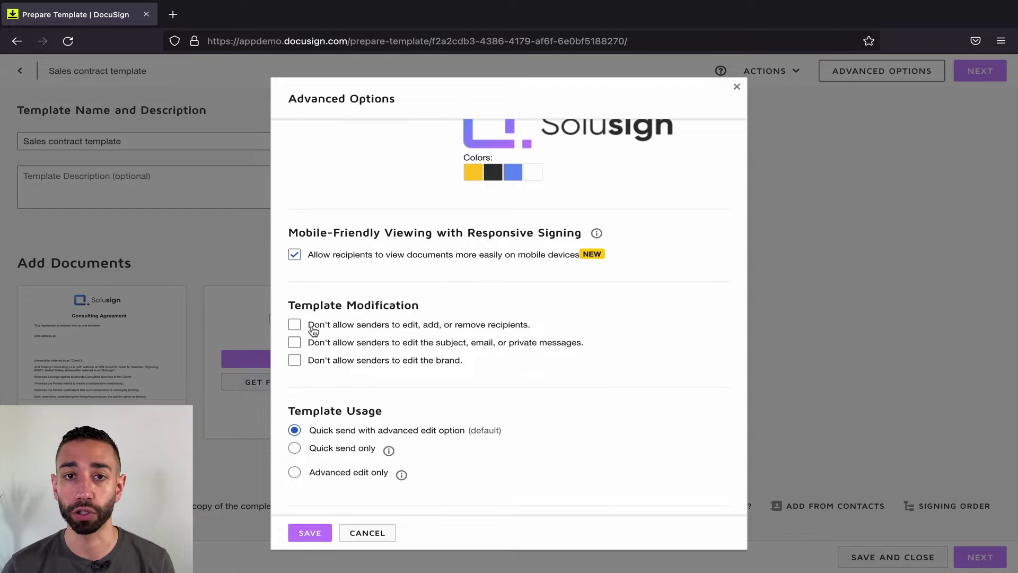
left_click(294, 324)
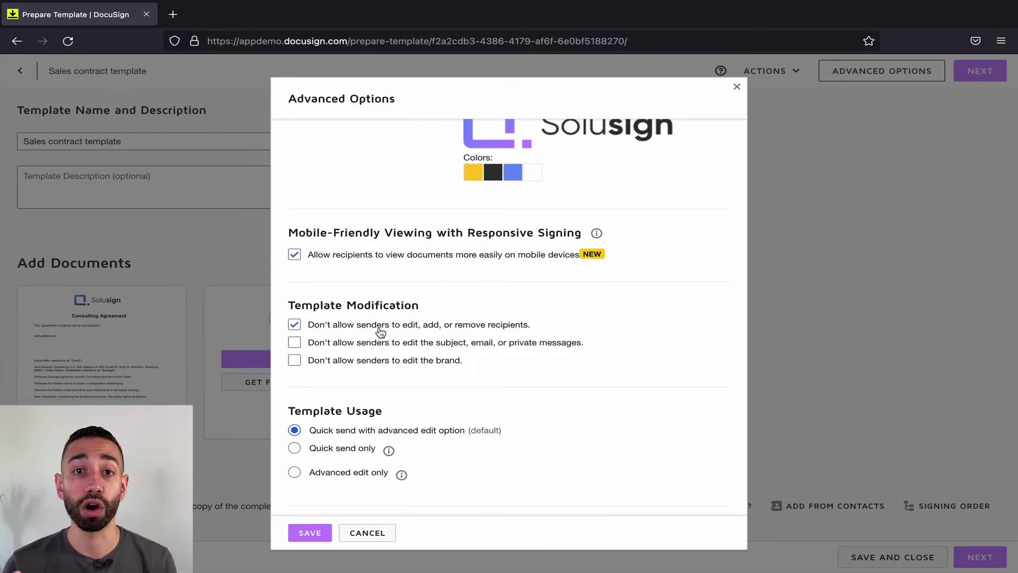
left_click(295, 325)
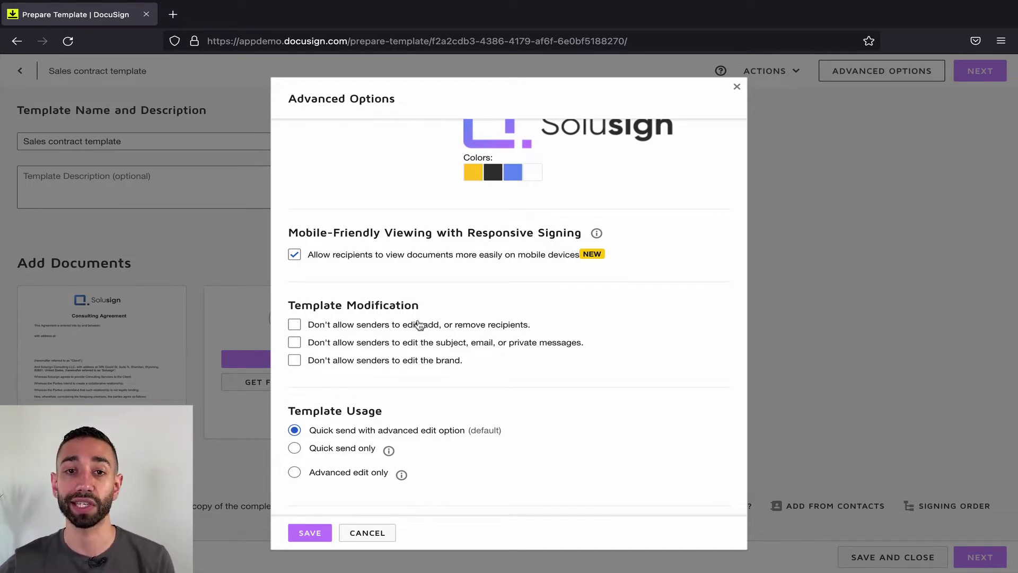
Step: Close Advanced Options and enable 'Don't allow senders to delete recipient' in Solusign's advanced settings
left_click(368, 533)
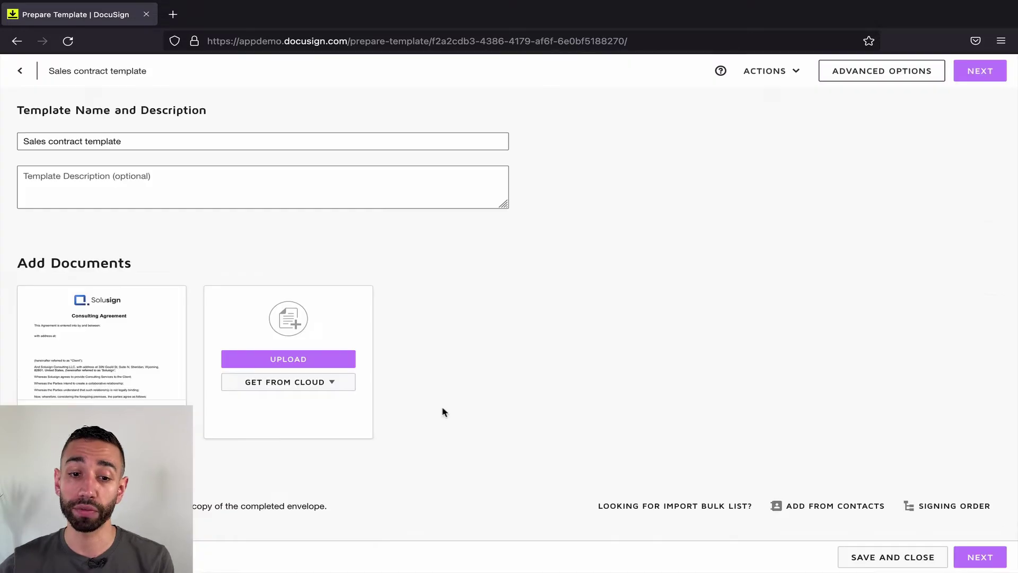
scroll(445, 400, "down", 3)
scroll(453, 392, "down", 5)
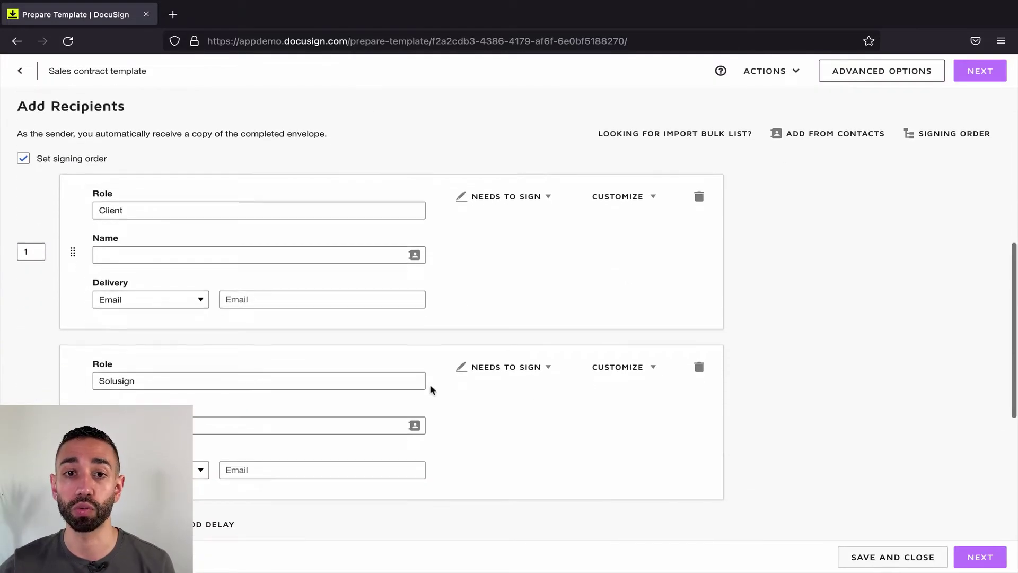
left_click(641, 367)
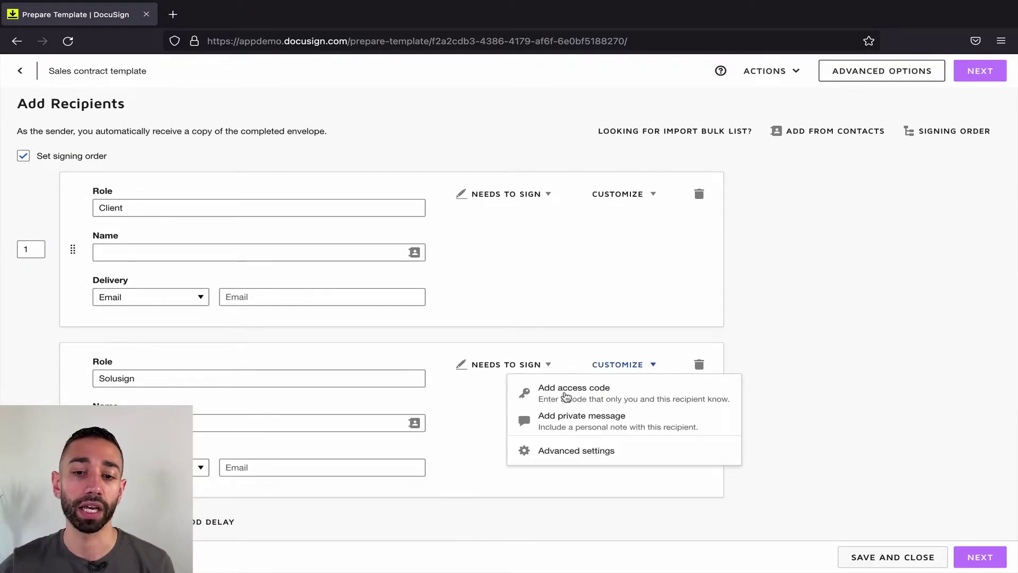
left_click(562, 451)
scroll(345, 437, "down", 5)
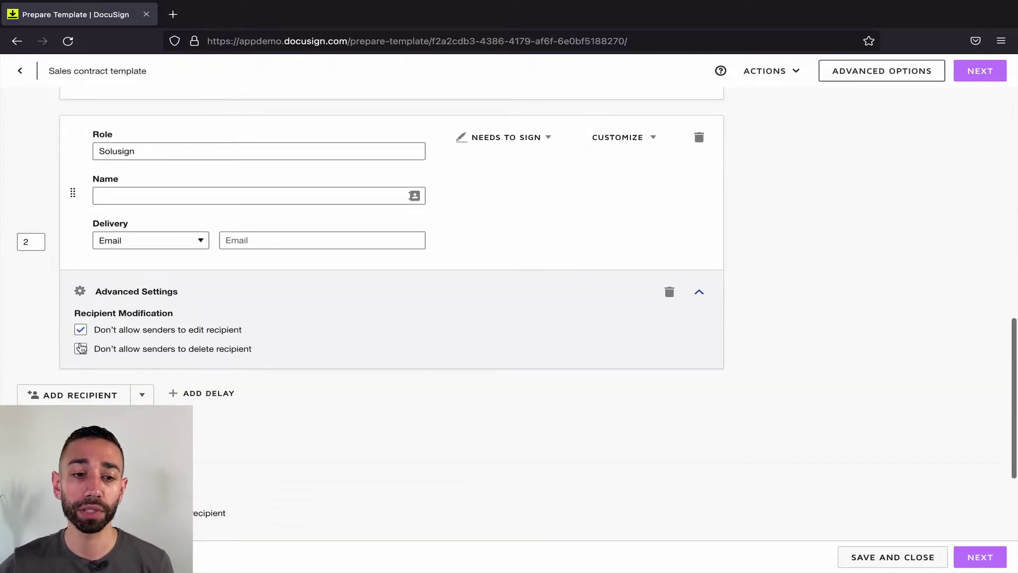
left_click(80, 349)
scroll(214, 281, "up", 1)
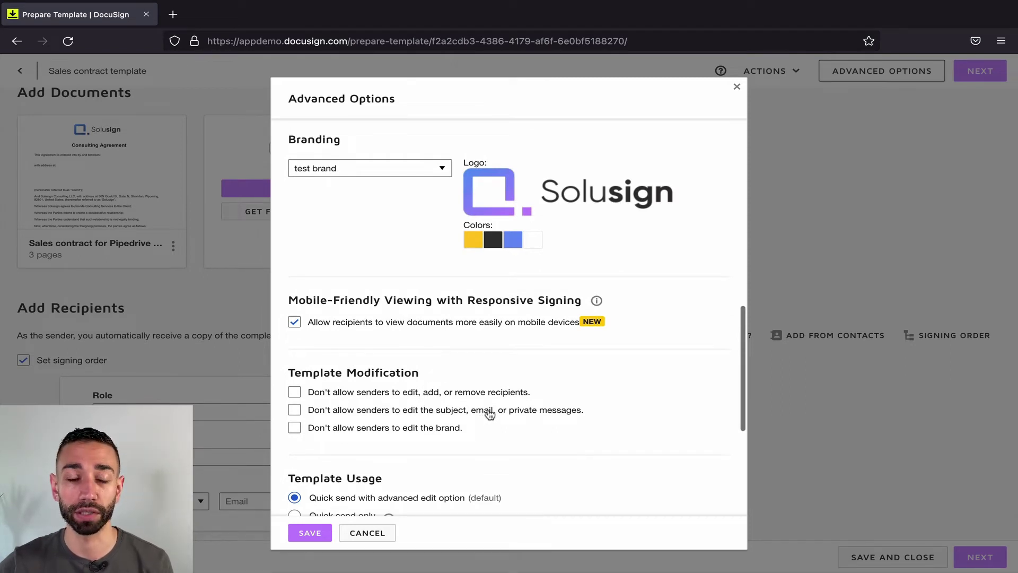
Step: Scroll down through the Advanced Options dialog
scroll(403, 339, "down", 3)
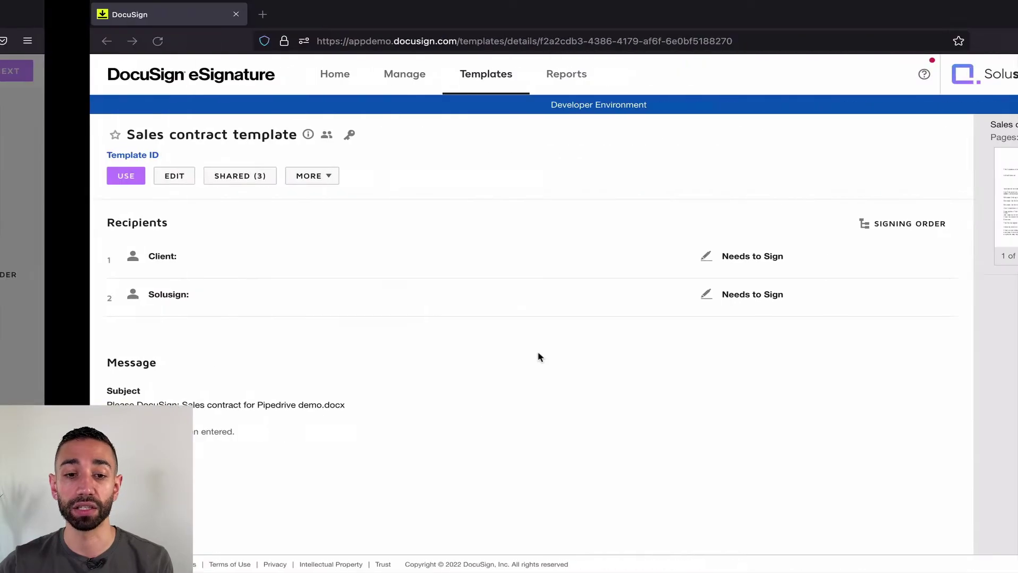
Step: Start an envelope from the template, fill both recipients from saved contacts, and continue to field placement
left_click(36, 177)
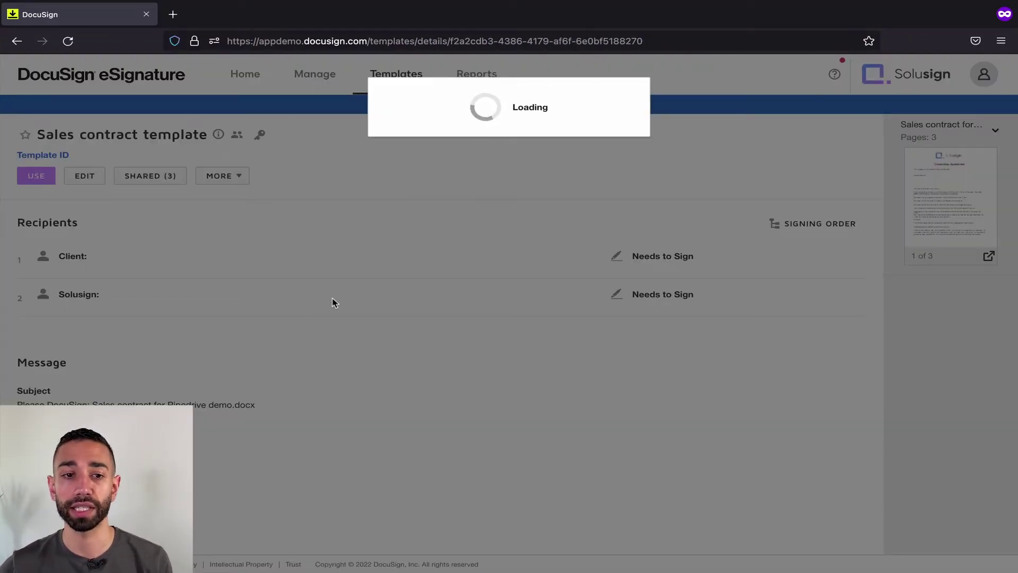
scroll(406, 332, "down", 3)
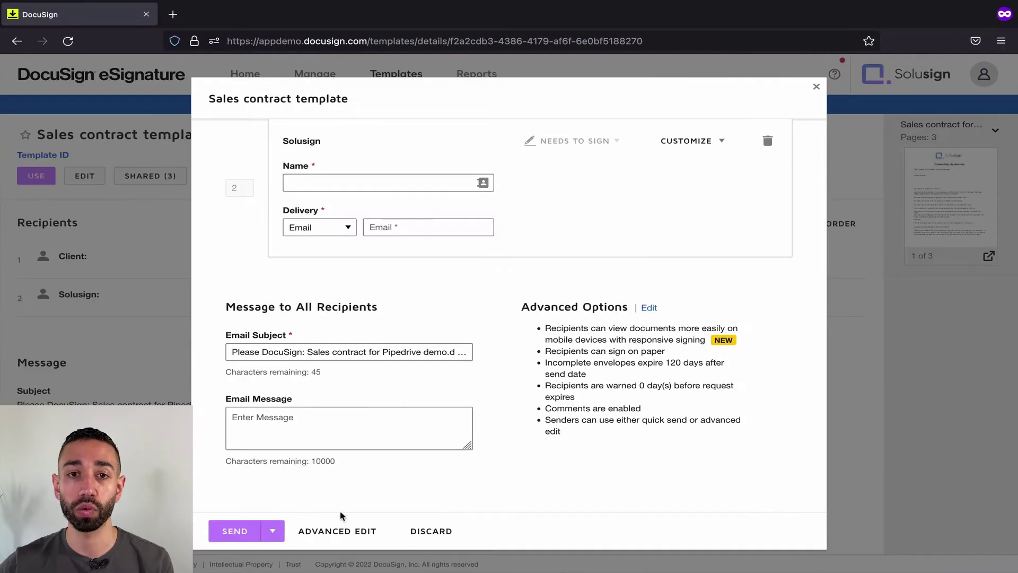
left_click(338, 531)
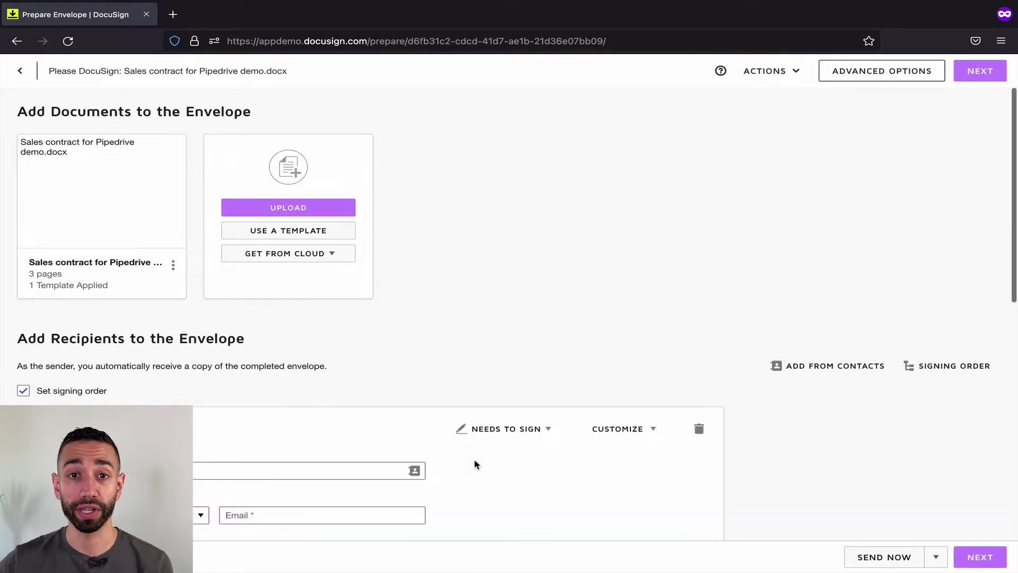
left_click(239, 471)
left_click(200, 492)
scroll(242, 435, "down", 3)
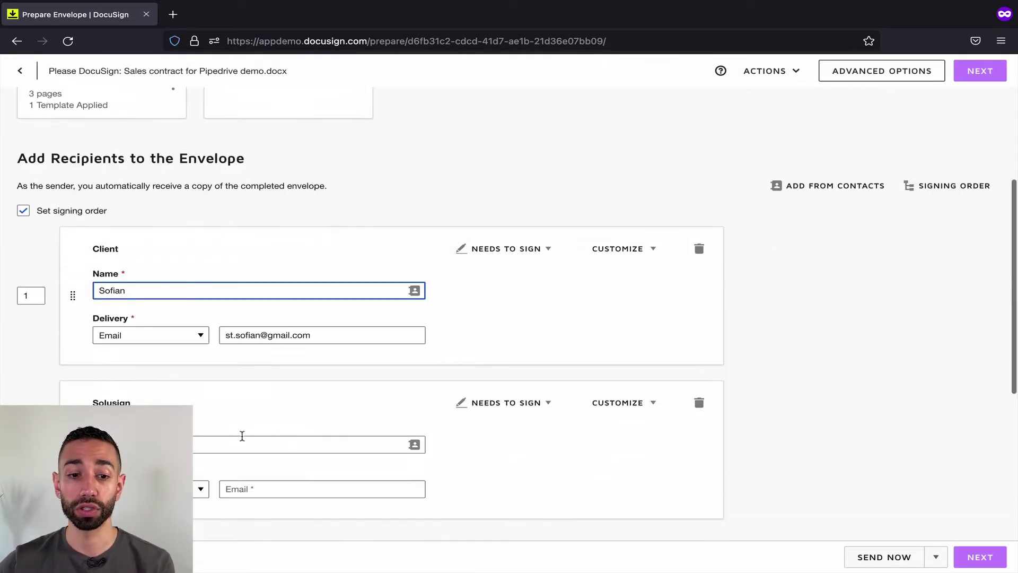
left_click(242, 437)
left_click(242, 466)
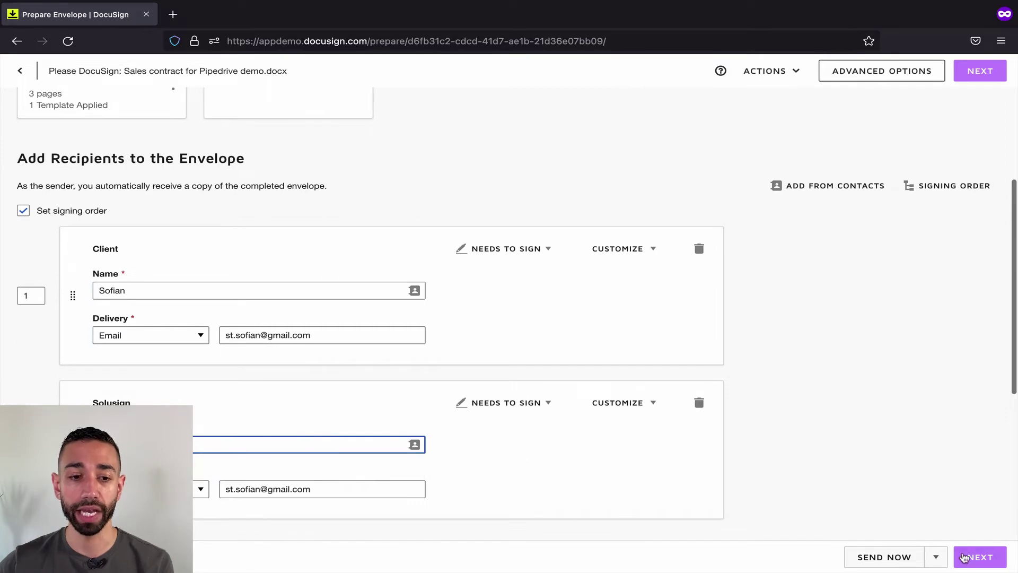
left_click(964, 557)
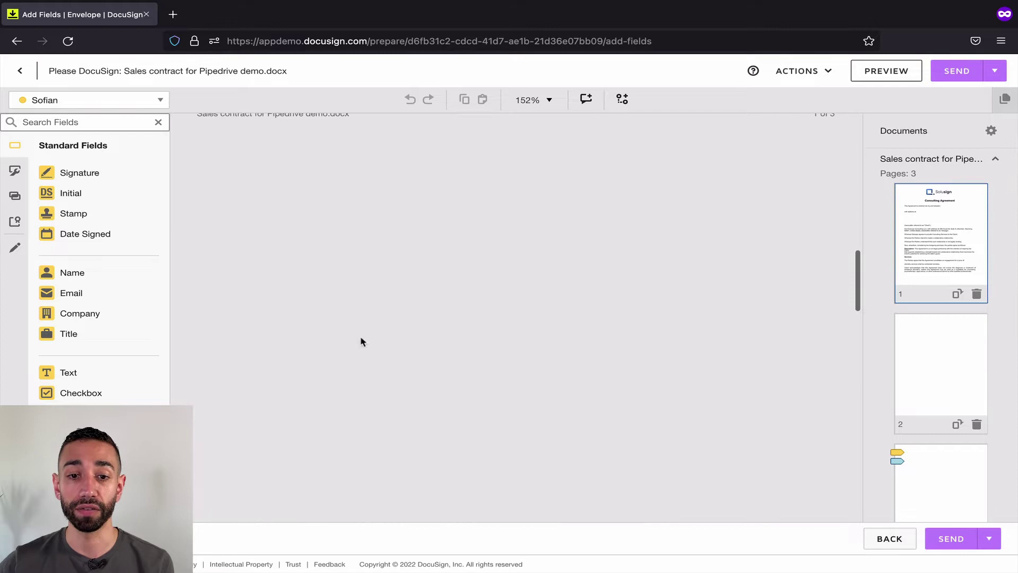
Step: Delete Solusign's Sign and Full Name fields, then choose to discard the envelope draft
scroll(508, 413, "down", 20)
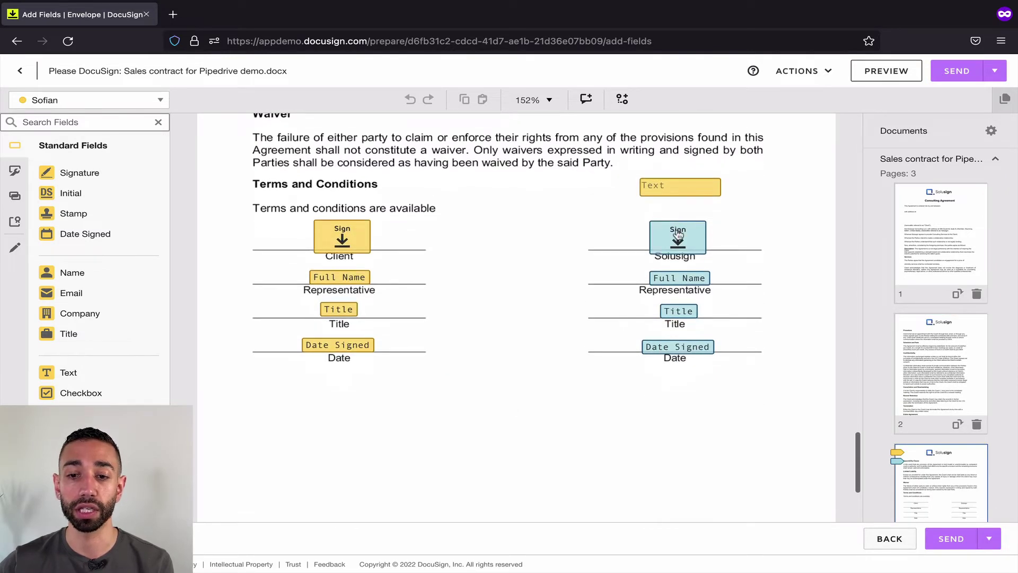
left_click(678, 234)
key("Delete")
left_click(676, 279)
key("Delete")
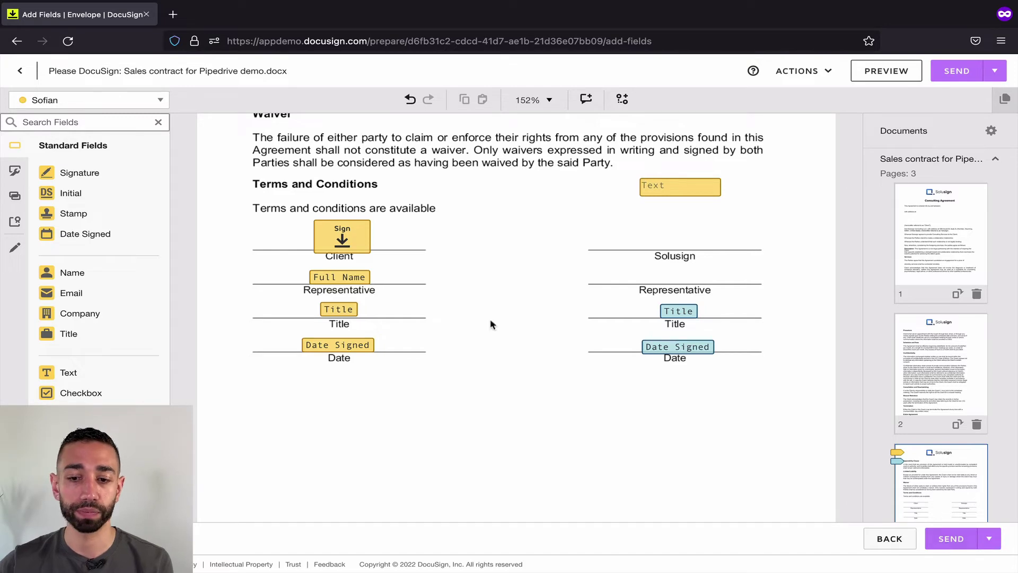
left_click(795, 71)
left_click(806, 122)
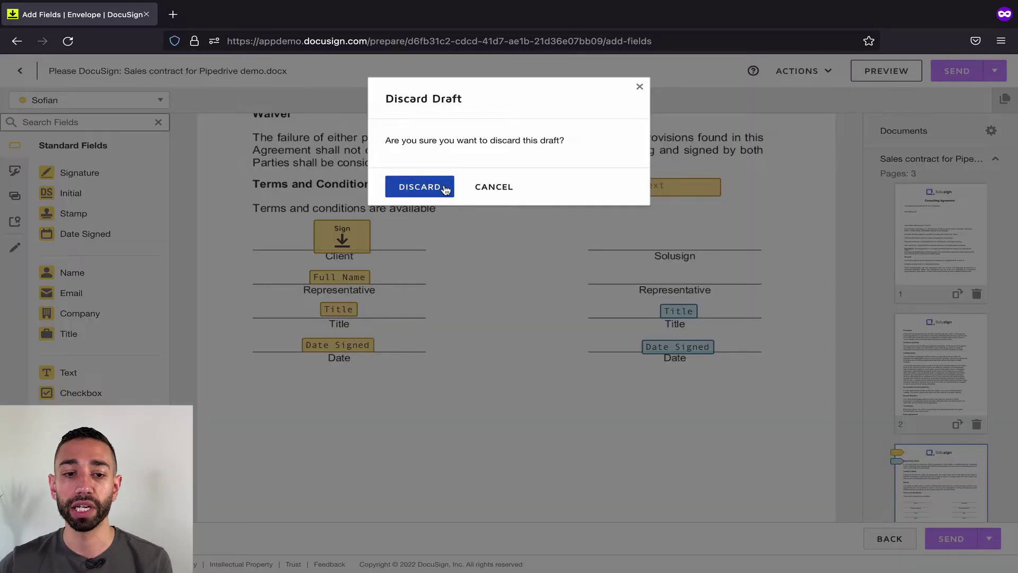
Step: Confirm discarding the sales contract envelope draft
left_click(445, 189)
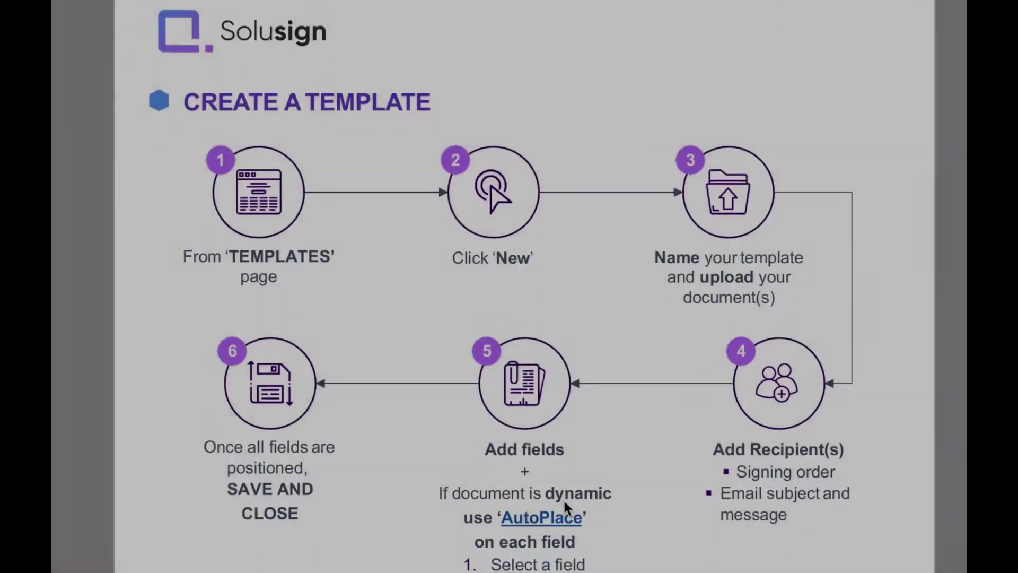
Step: Request the DocuSign cheat sheet download and begin filling in the signup form's name field
scroll(563, 498, "down", 15)
scroll(564, 500, "up", 10)
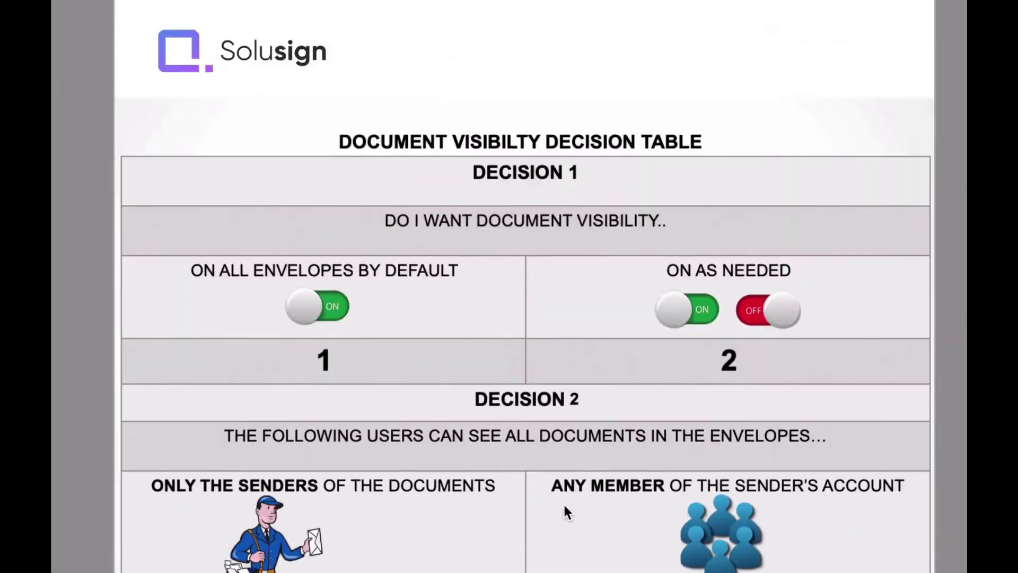
scroll(564, 504, "up", 15)
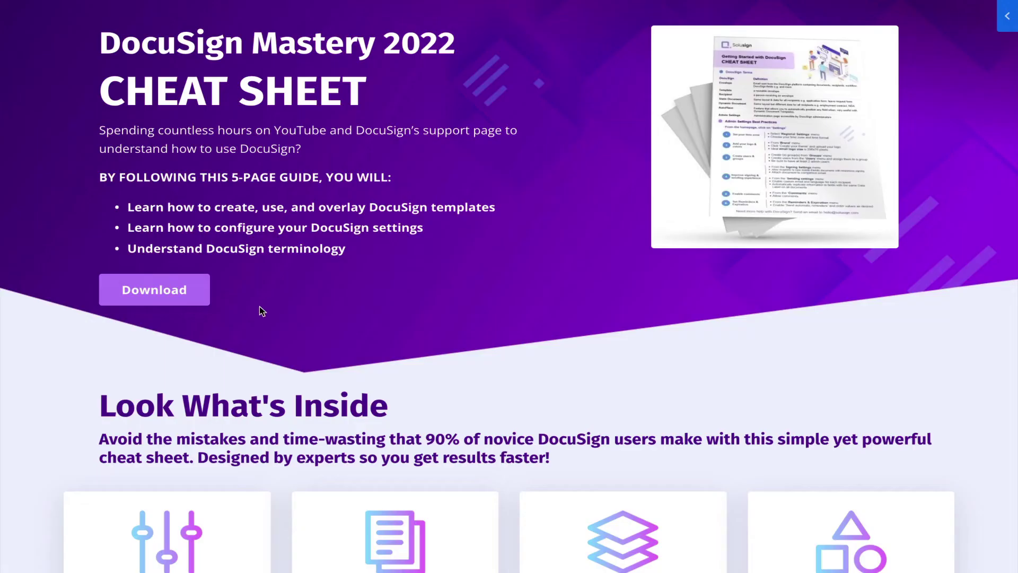
left_click(163, 294)
left_click(411, 357)
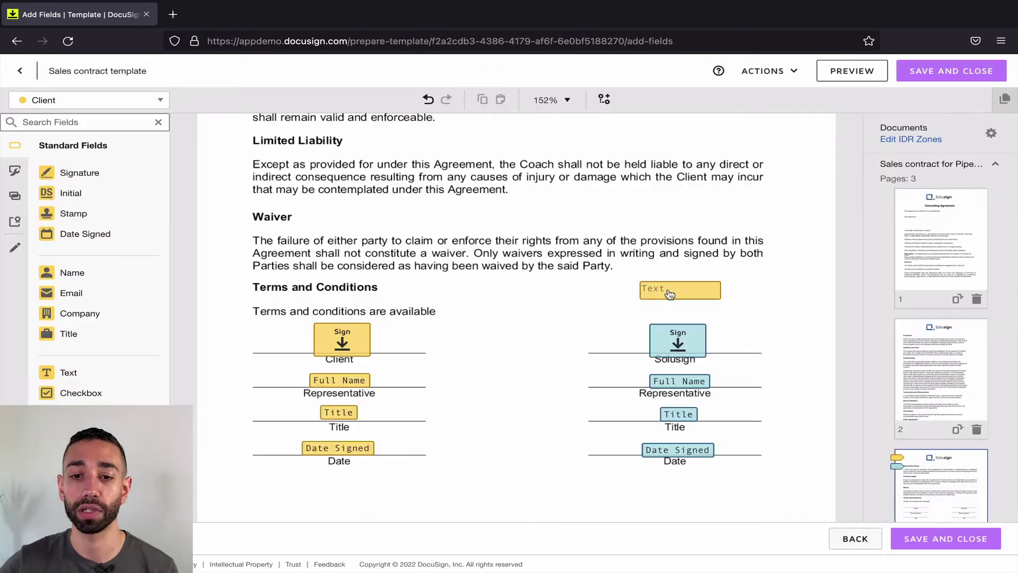
Step: Open the sales contract template and set the Client text field's sender permission to Restrict changes
left_click(678, 289)
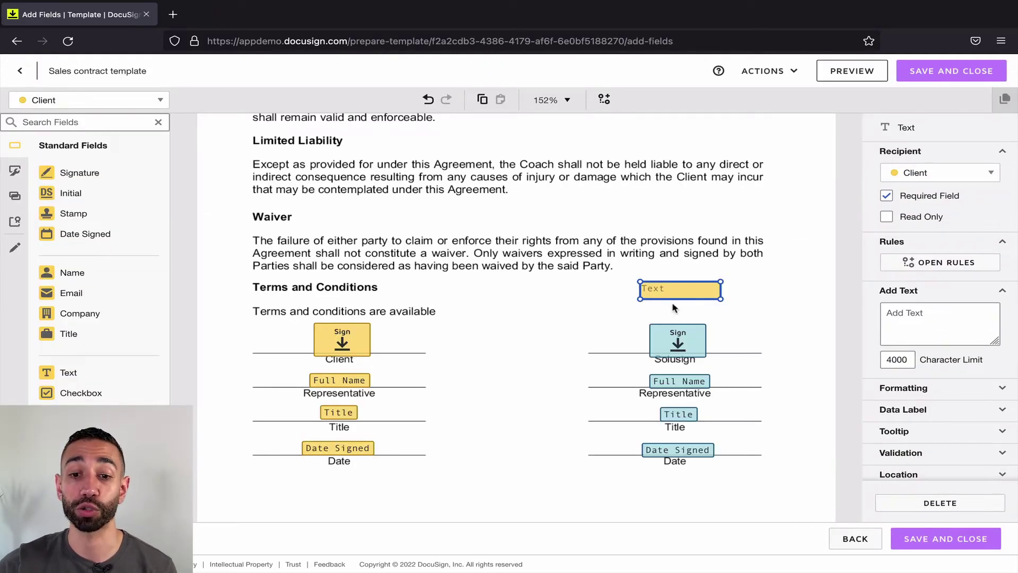
scroll(916, 435, "down", 3)
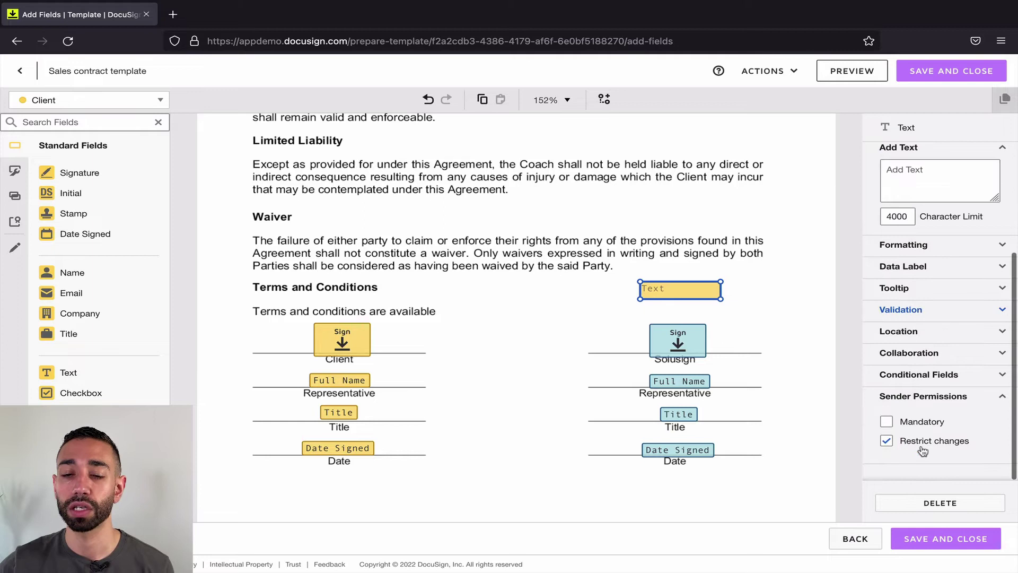
left_click(887, 456)
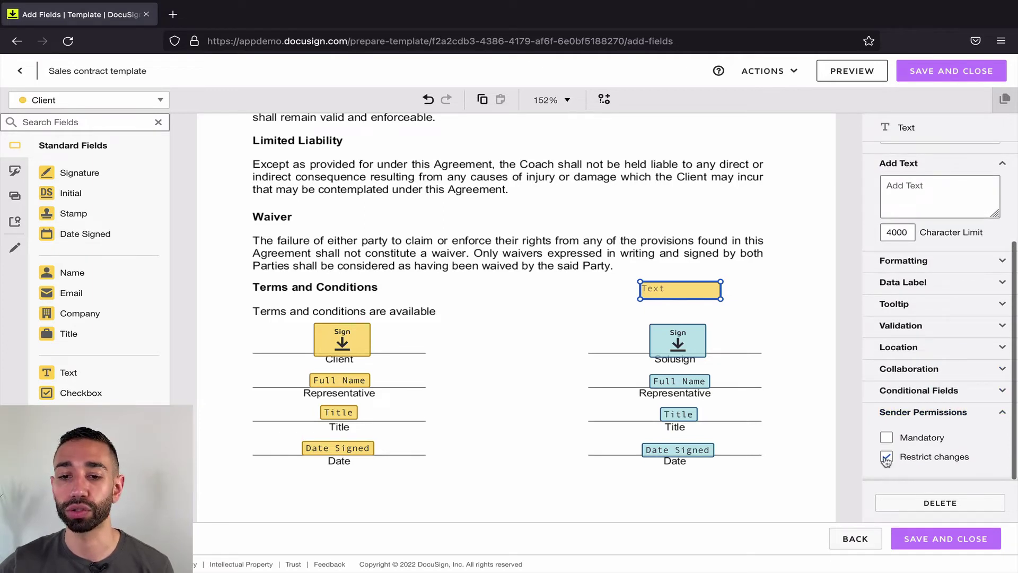
scroll(893, 442, "down", 1)
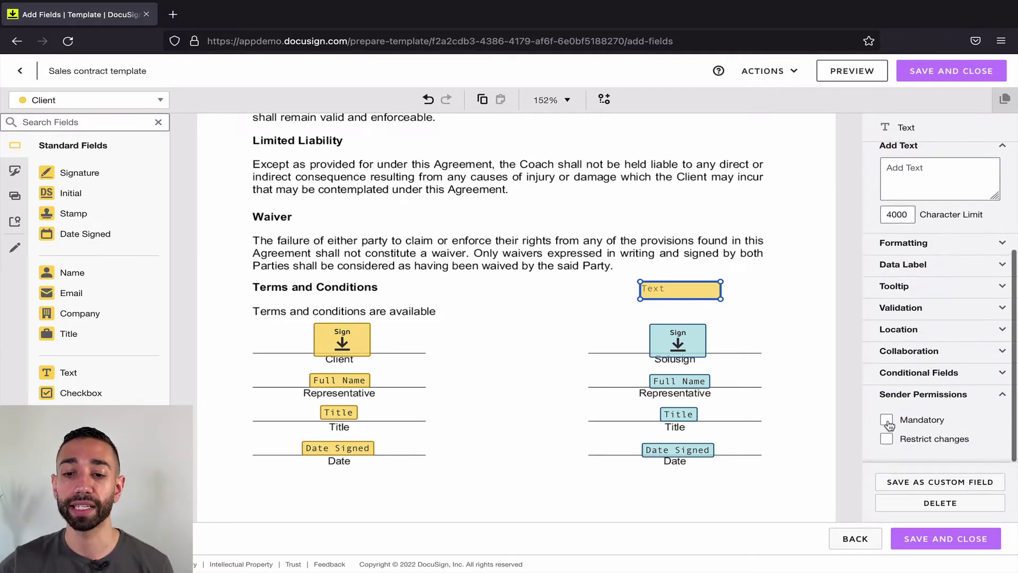
left_click(887, 419)
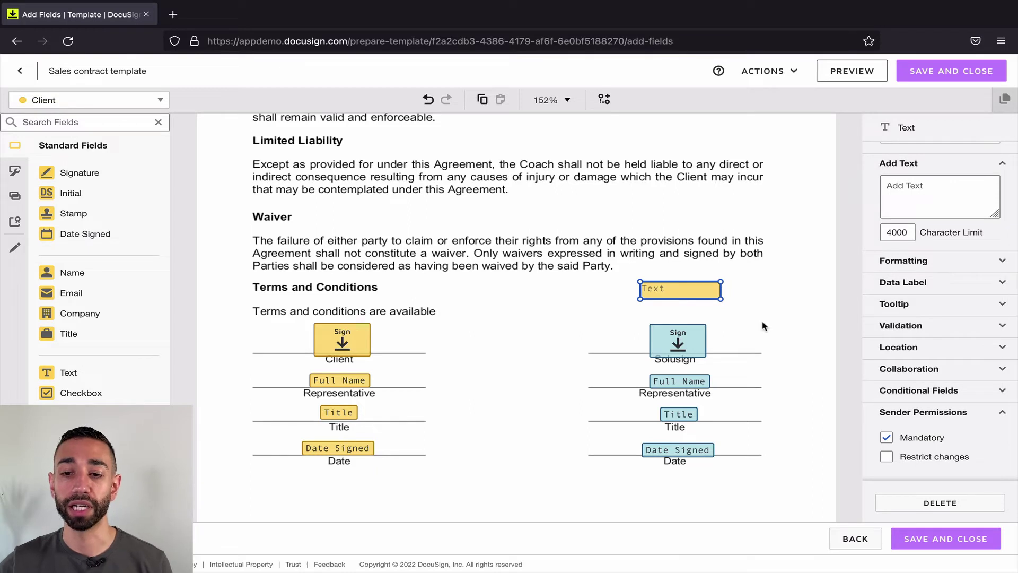
left_click(887, 437)
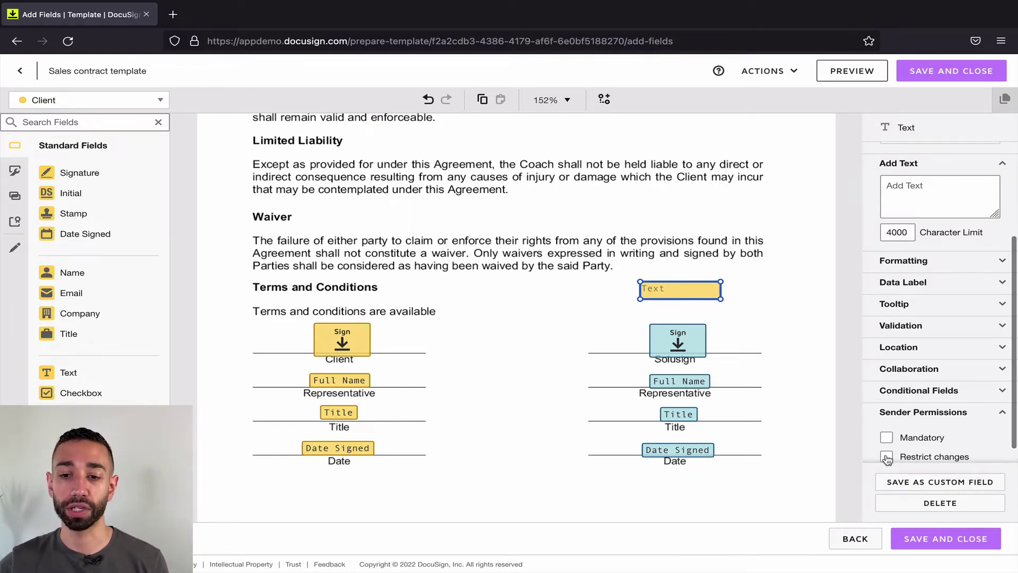
left_click(887, 456)
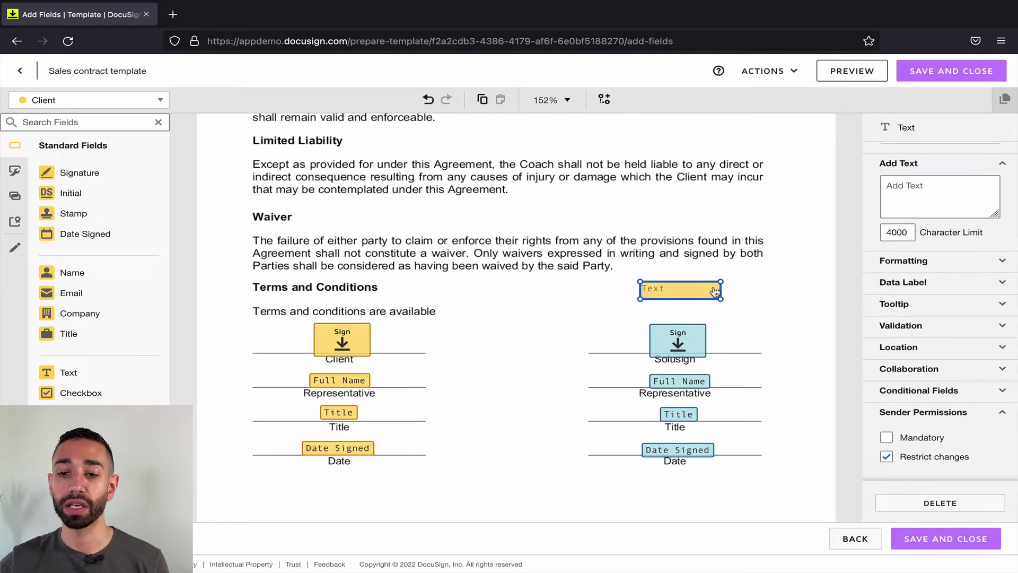
Step: Review the field's default text and conditional options, then also make the field Mandatory
left_click(953, 189)
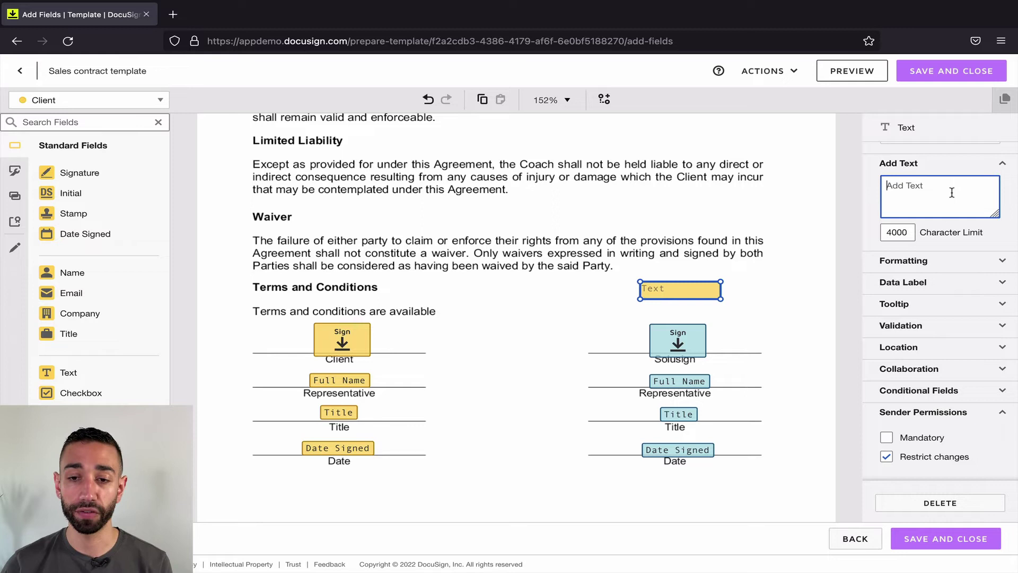
left_click(936, 391)
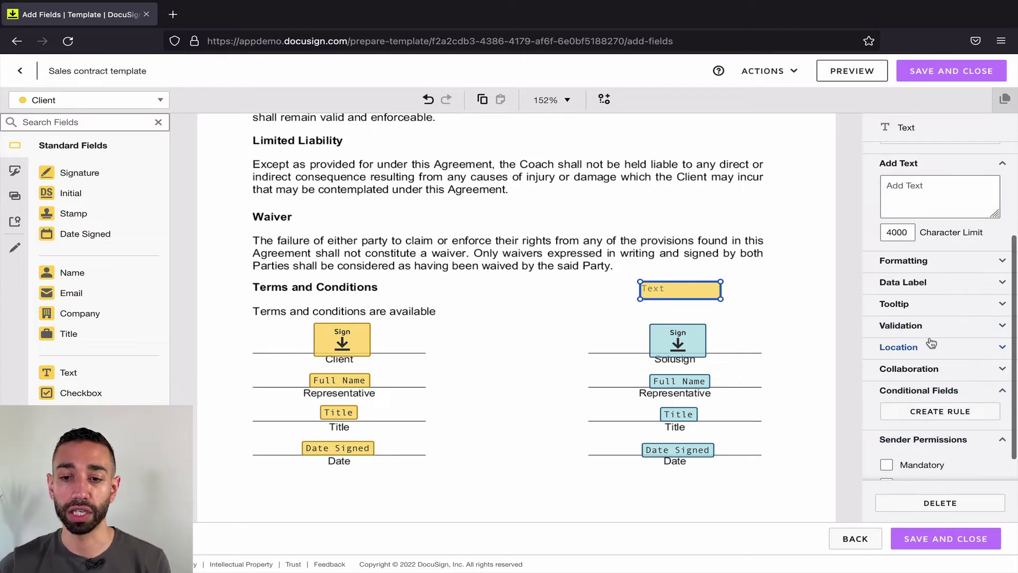
scroll(925, 267, "up", 3)
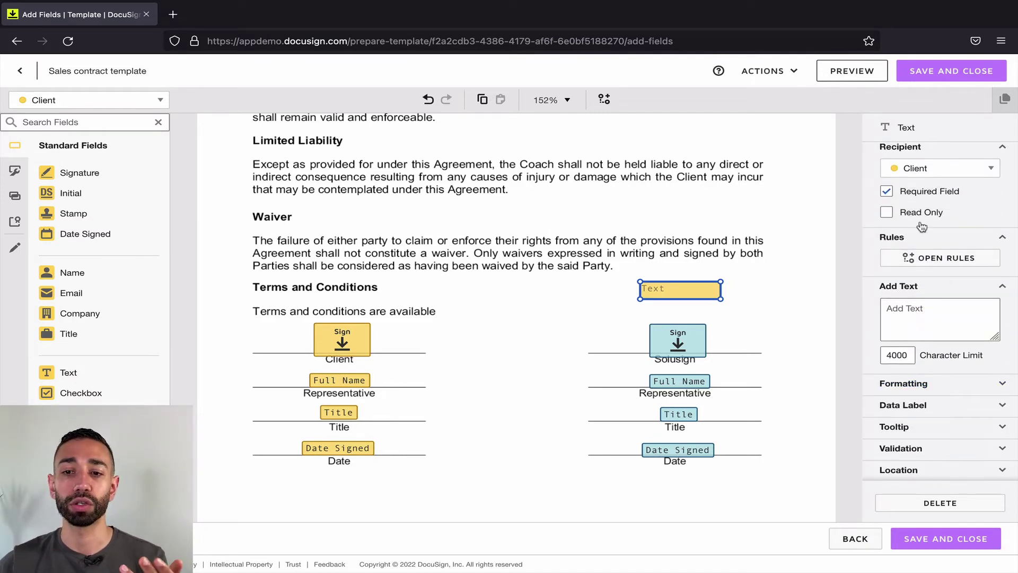
scroll(901, 424, "down", 3)
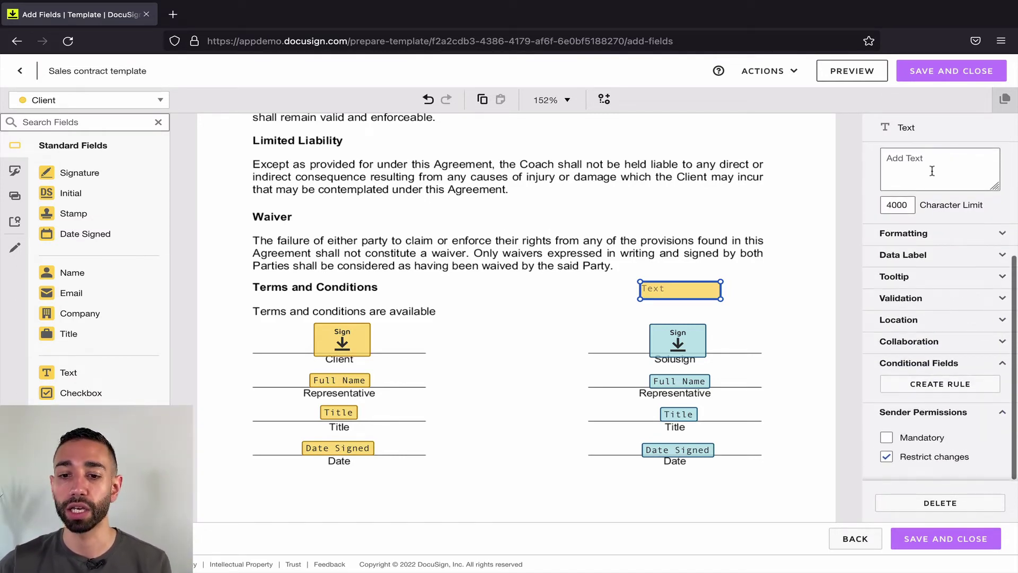
left_click(885, 439)
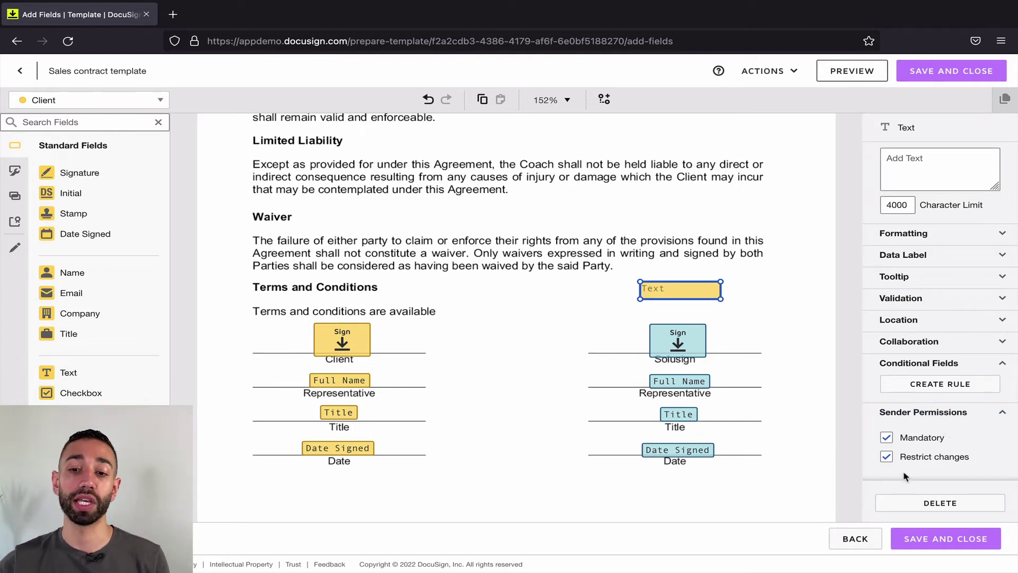
scroll(957, 234, "up", 3)
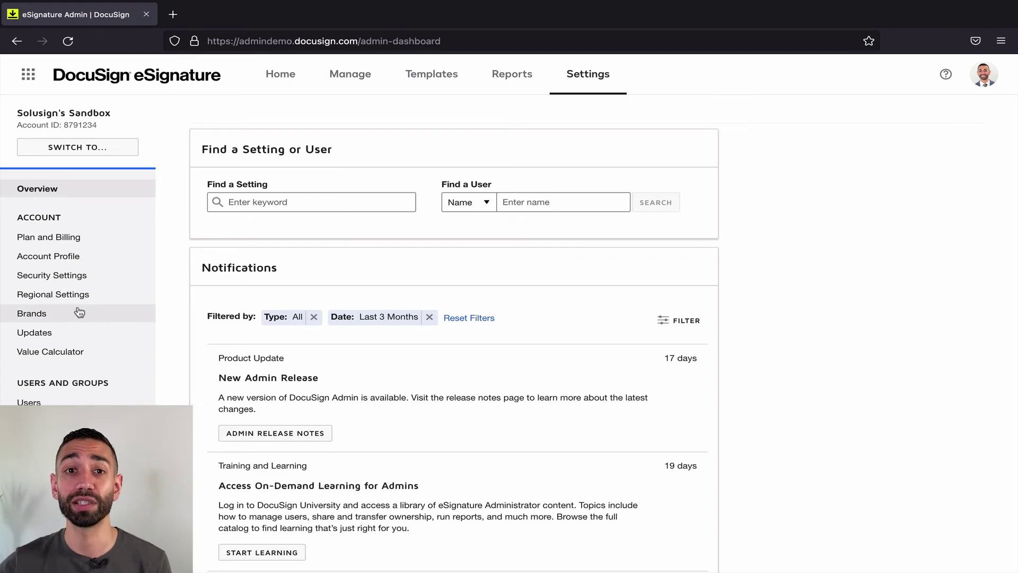
Step: Go to Sending Settings in the Settings sidebar and scroll down to the Templates section
scroll(71, 356, "down", 3)
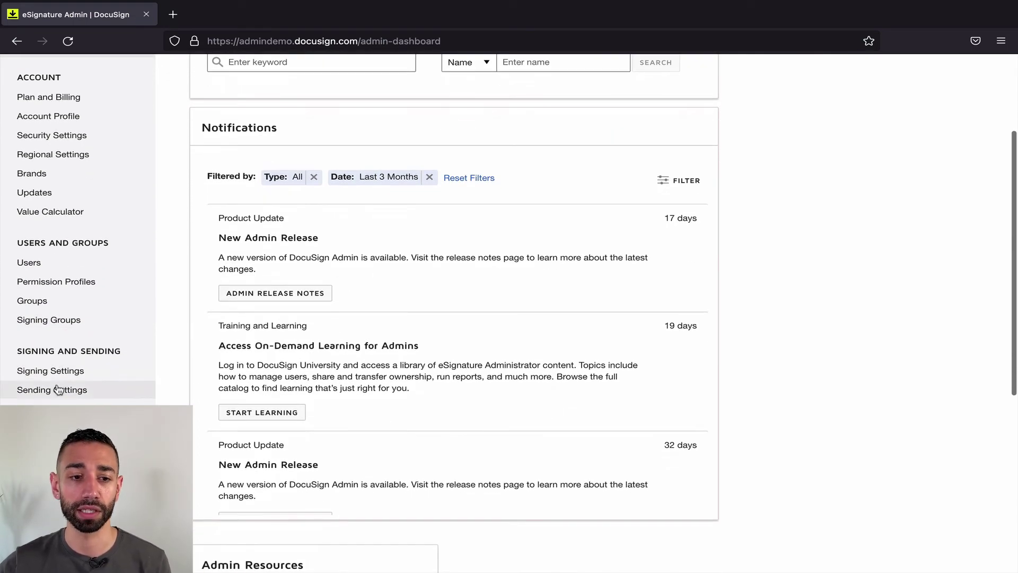
left_click(58, 390)
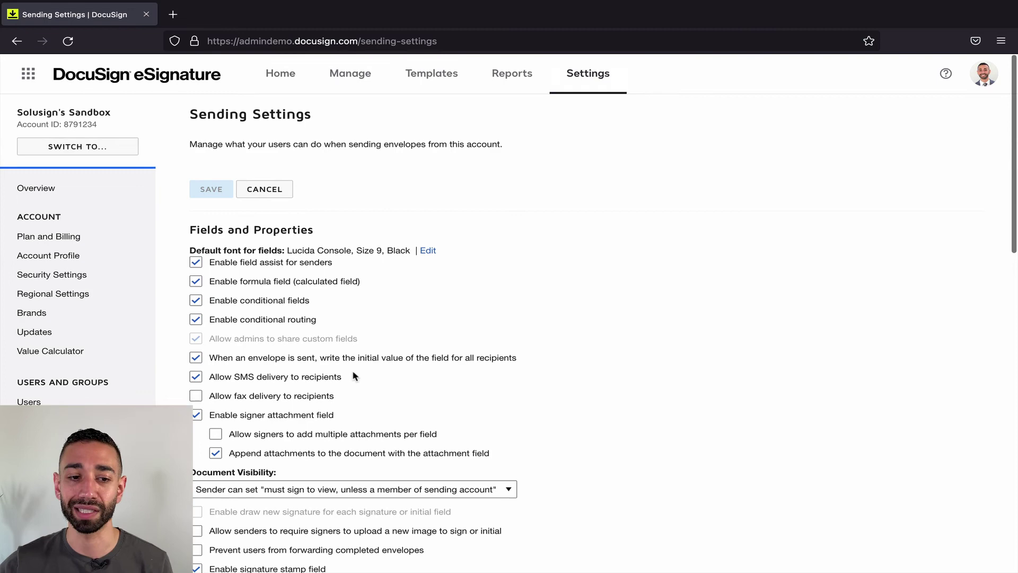
scroll(354, 375, "down", 10)
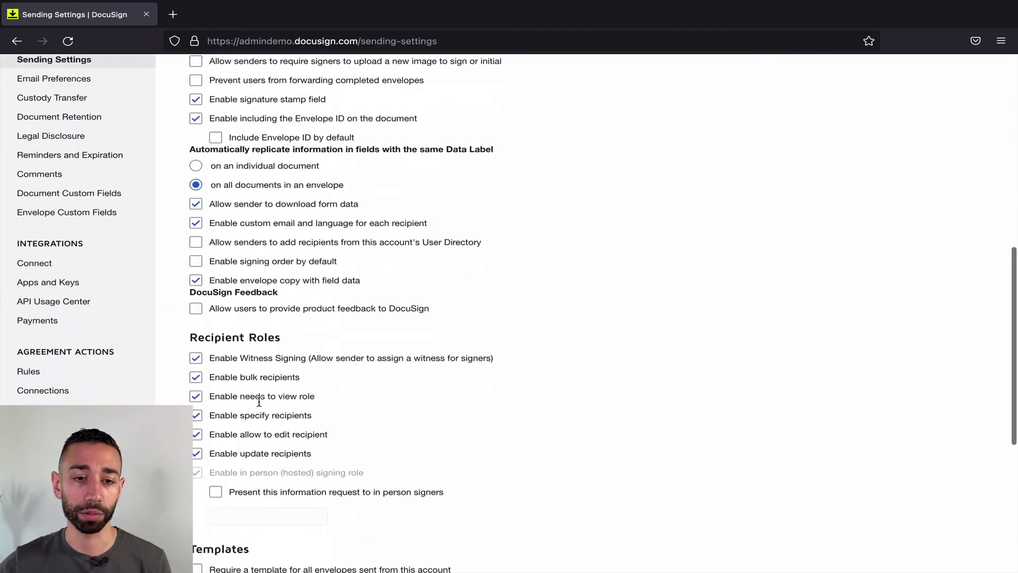
scroll(260, 403, "down", 3)
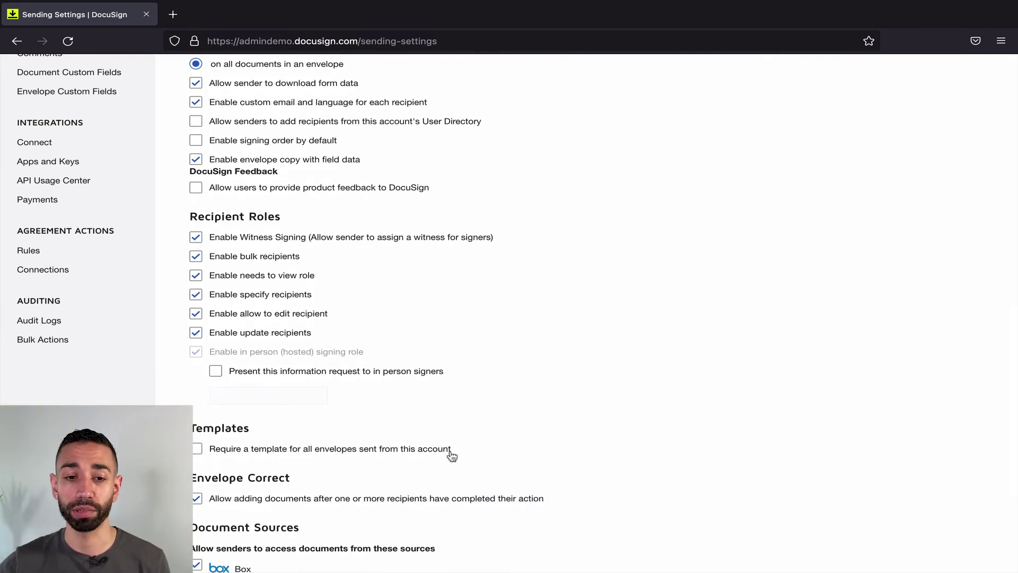